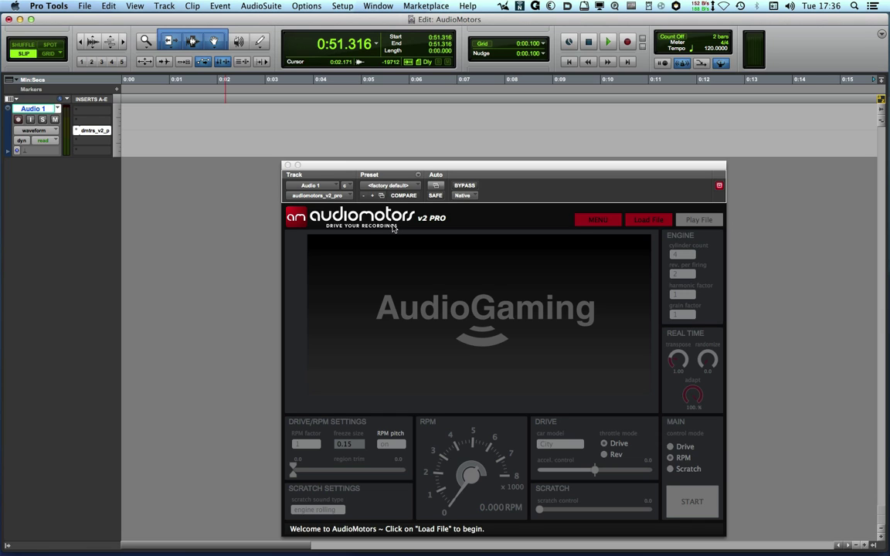
# Load Citroen_Xsara_Mix_accel.wav and play the original recording once before stopping it
pyautogui.click(647, 220)
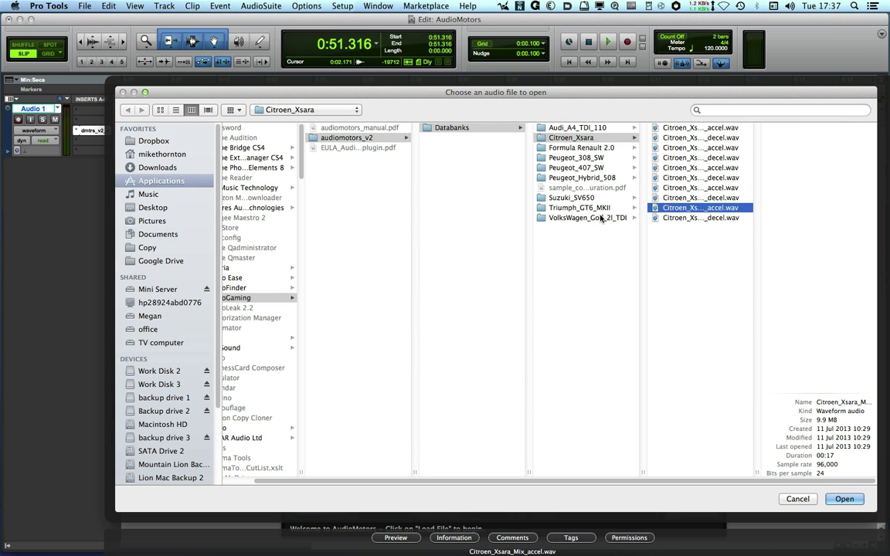
pyautogui.press('Return')
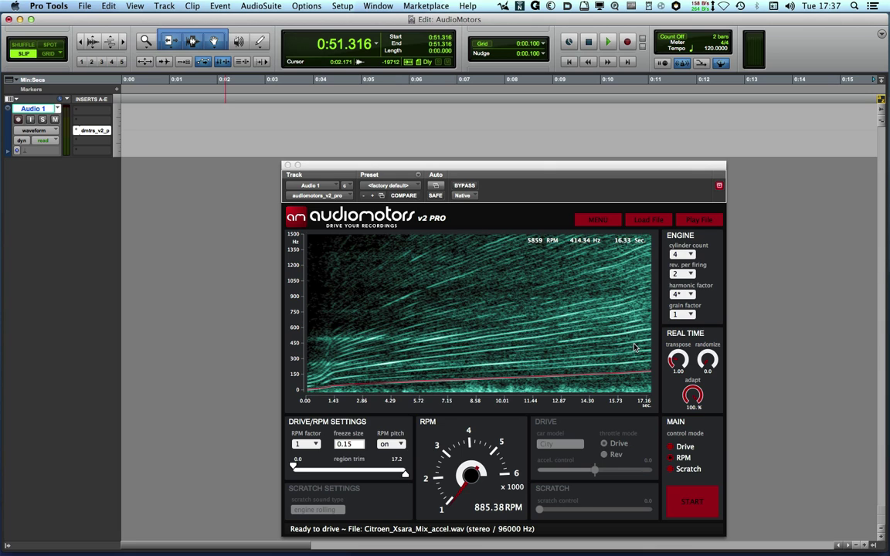
pyautogui.click(696, 222)
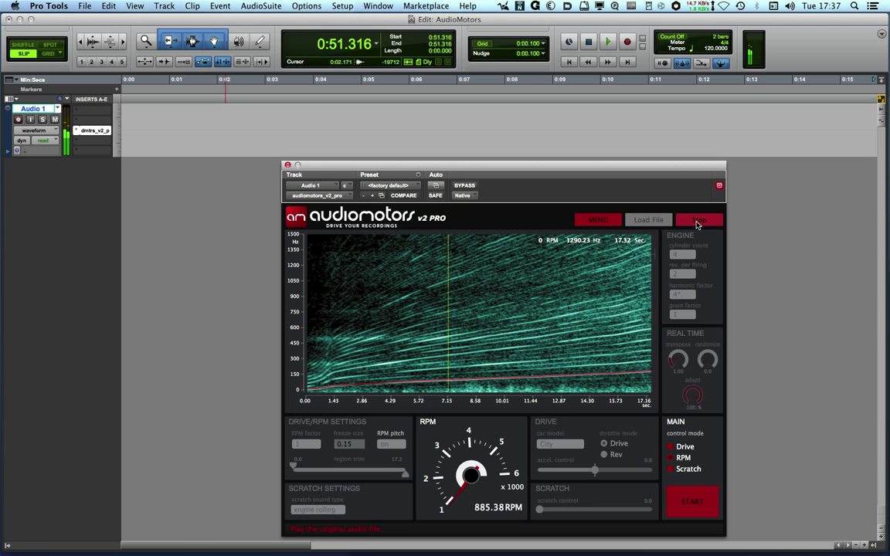
pyautogui.click(697, 221)
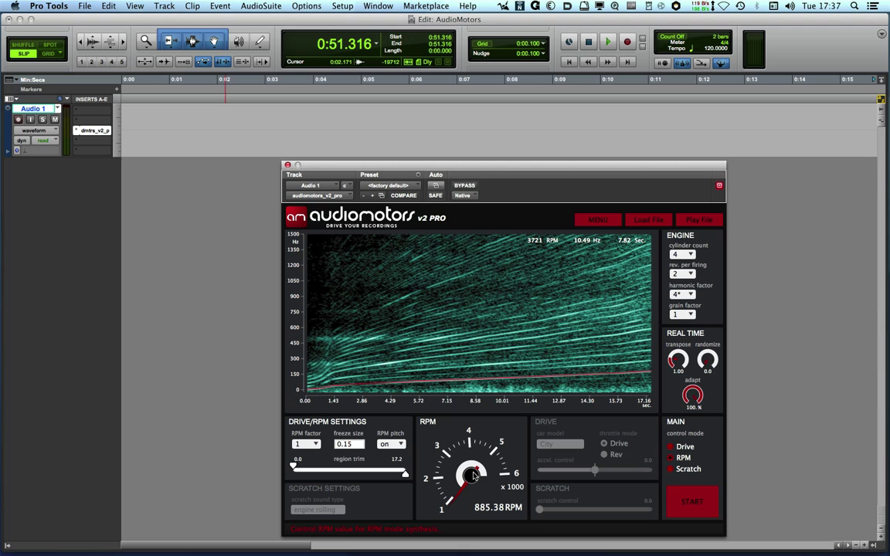
# In RPM mode, start synthesis, rev the Citroen engine up from 885 RPM, then stop
pyautogui.click(676, 460)
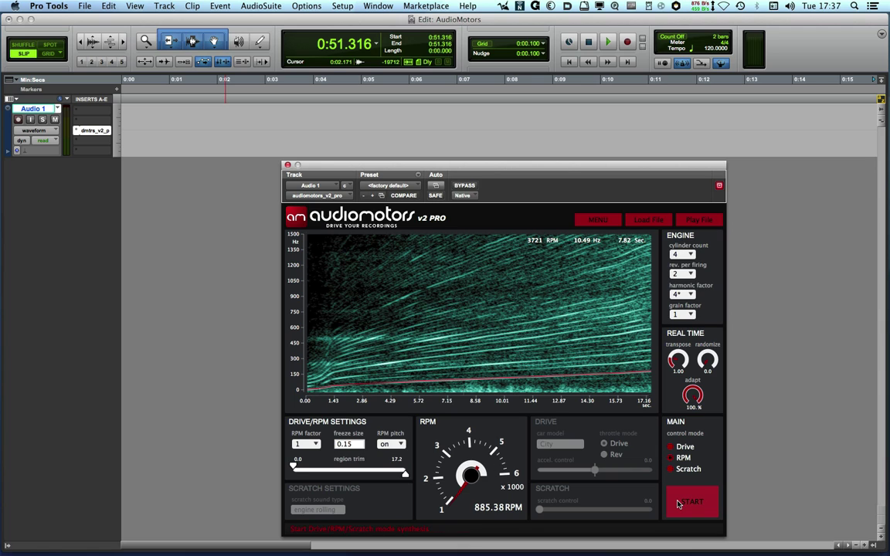
pyautogui.click(686, 501)
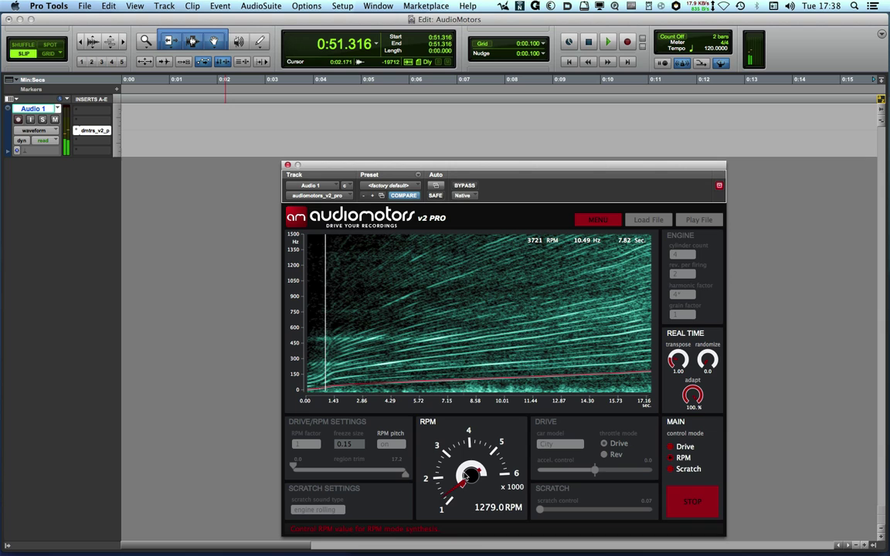
pyautogui.moveTo(466, 485); pyautogui.dragTo(441, 489)
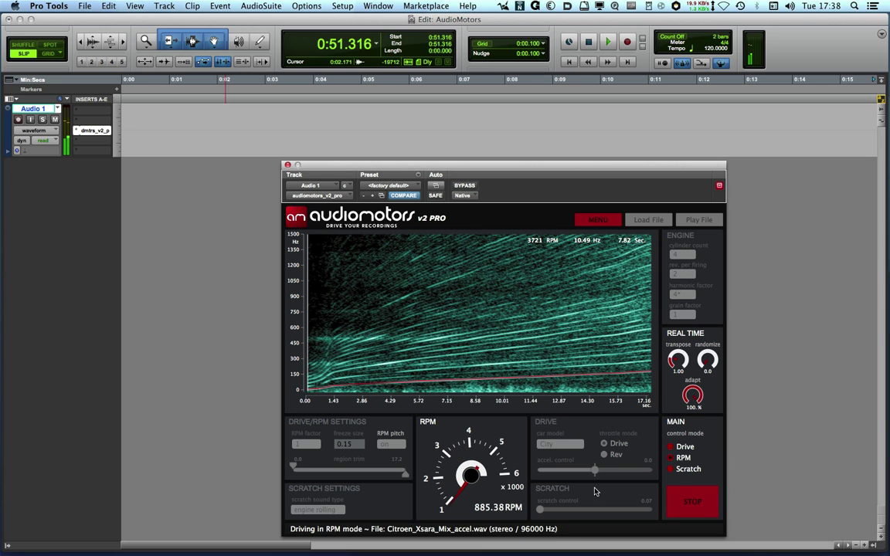
pyautogui.click(698, 506)
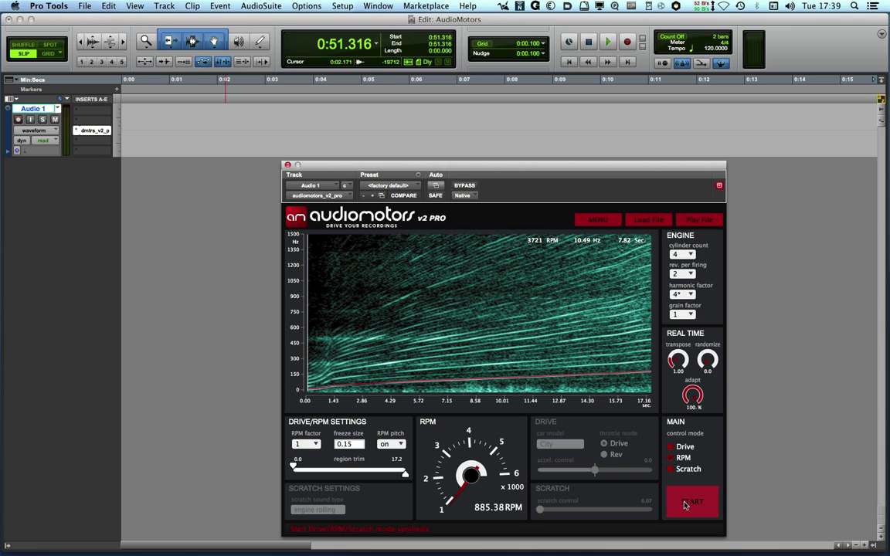
# Start Drive-mode synthesis with the City car and accelerate to about 1225 RPM
pyautogui.click(685, 504)
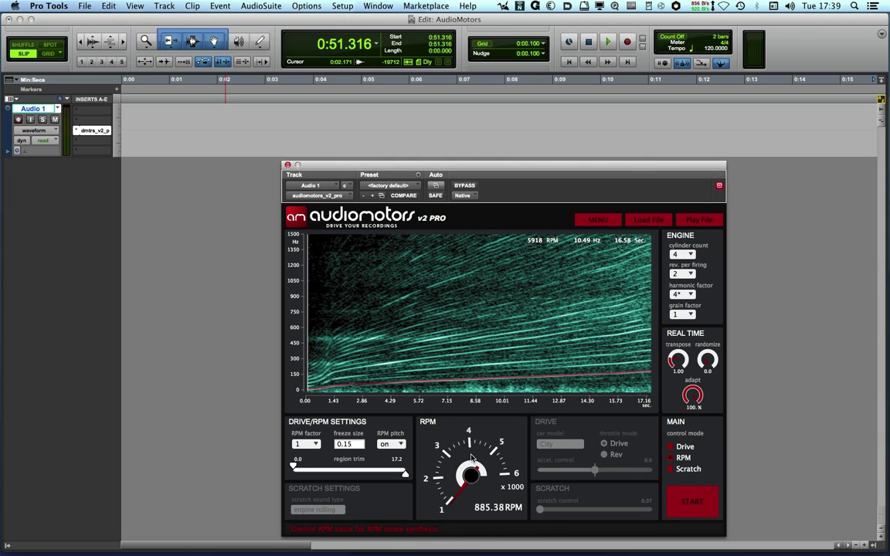
pyautogui.click(670, 448)
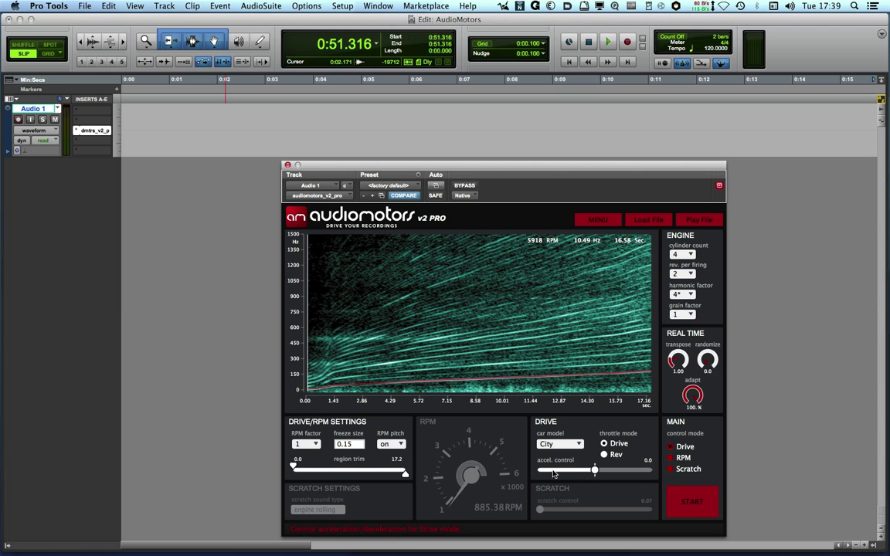
pyautogui.click(690, 512)
pyautogui.moveTo(594, 472)
pyautogui.mouseDown()
pyautogui.moveTo(649, 472)
pyautogui.moveTo(549, 482)
pyautogui.moveTo(594, 479)
pyautogui.mouseUp()
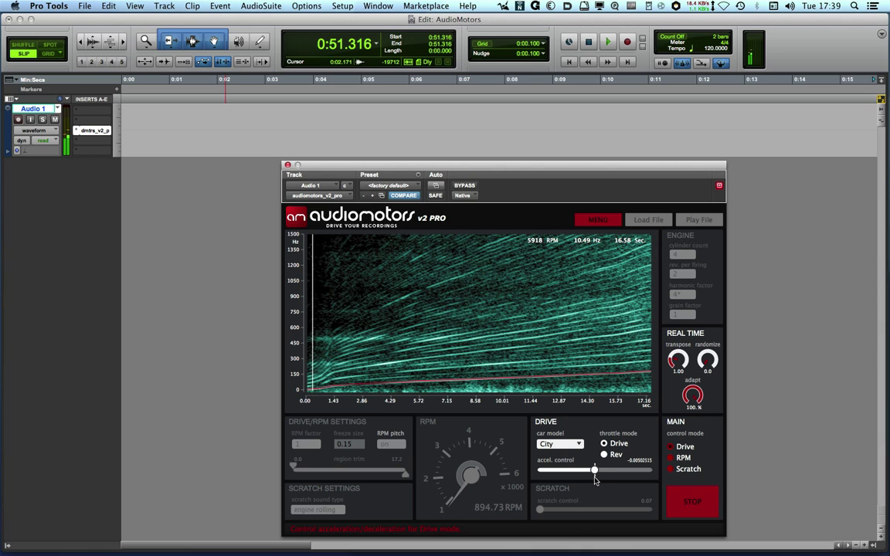
# Choose the Formula 1 car model, accelerate to about 2464 RPM, then stop synthesis
pyautogui.click(559, 444)
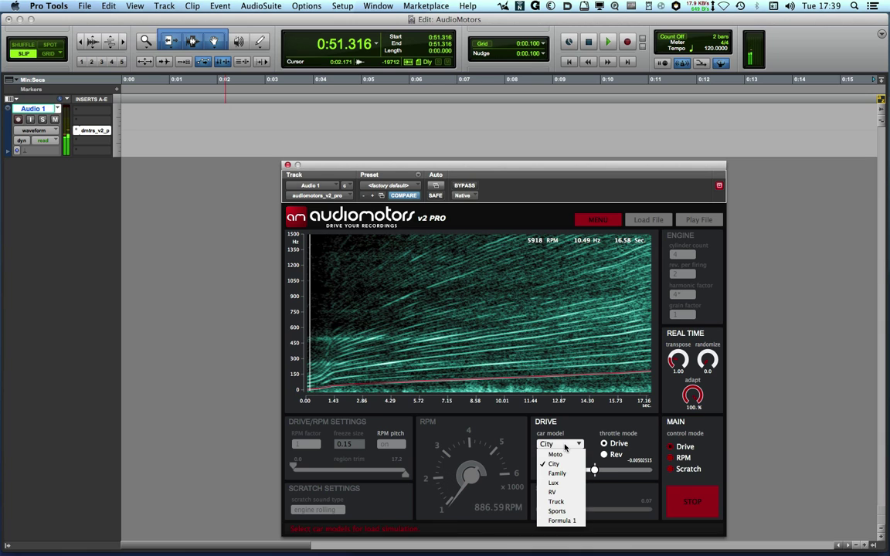
pyautogui.click(563, 521)
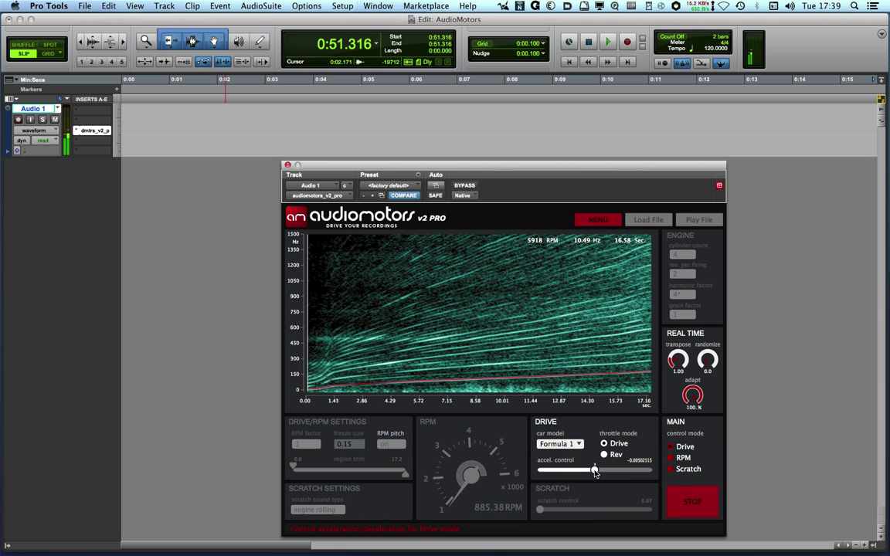
pyautogui.moveTo(594, 473)
pyautogui.mouseDown()
pyautogui.moveTo(629, 472)
pyautogui.moveTo(562, 475)
pyautogui.moveTo(660, 482)
pyautogui.moveTo(571, 477)
pyautogui.mouseUp()
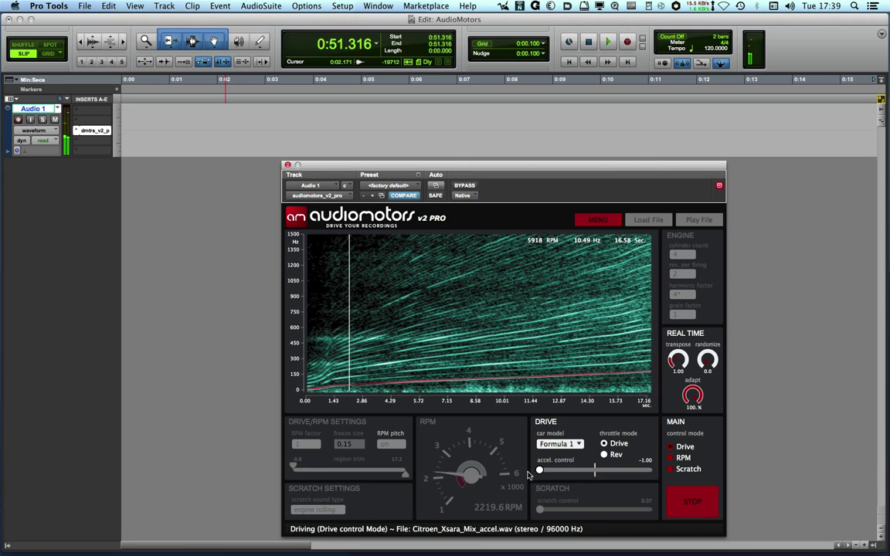
pyautogui.click(684, 503)
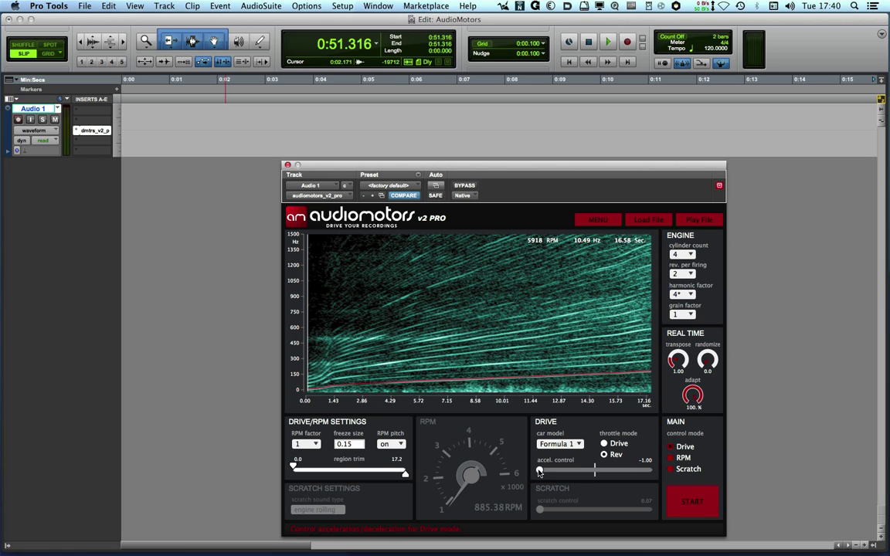
# Restart synthesis, decelerate the Formula 1 car with the accel. control, then stop
pyautogui.click(539, 470)
pyautogui.moveTo(597, 473); pyautogui.dragTo(538, 473)
pyautogui.click(682, 501)
# Switch to RPM mode, start synthesis and rev the engine to about 3682 RPM
pyautogui.click(682, 456)
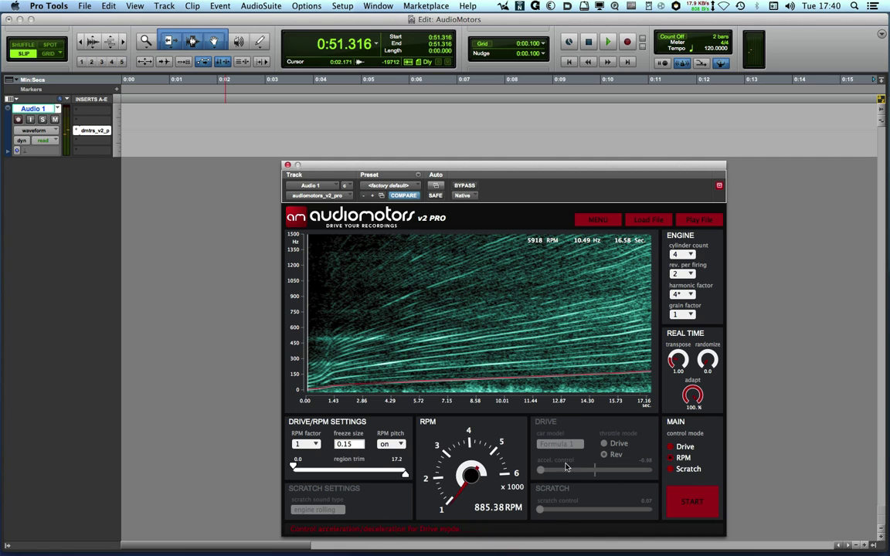
pyautogui.click(462, 479)
pyautogui.moveTo(460, 481)
pyautogui.mouseDown()
pyautogui.moveTo(460, 405)
pyautogui.moveTo(455, 486)
pyautogui.mouseUp()
# Start Scratch mode and scrub through the engine sample, reaching scratch values 2.41 and 3.53
pyautogui.click(680, 510)
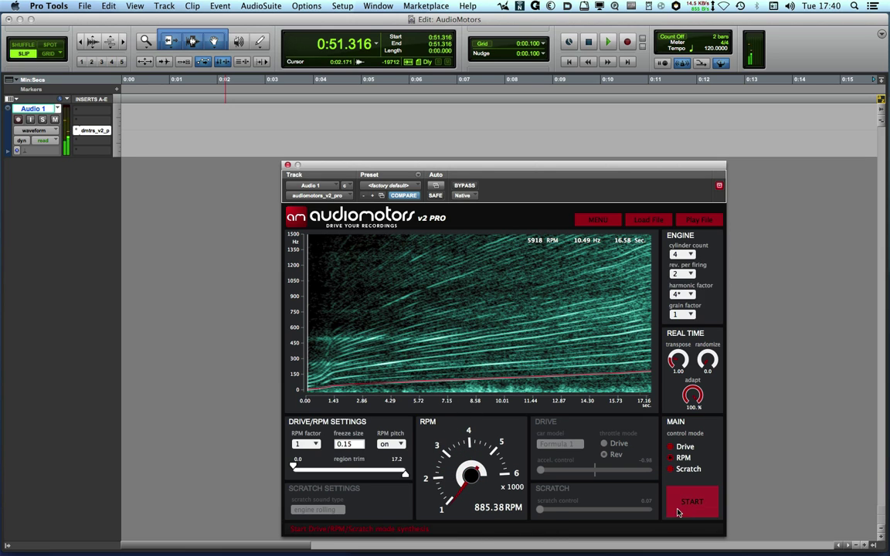
pyautogui.click(687, 469)
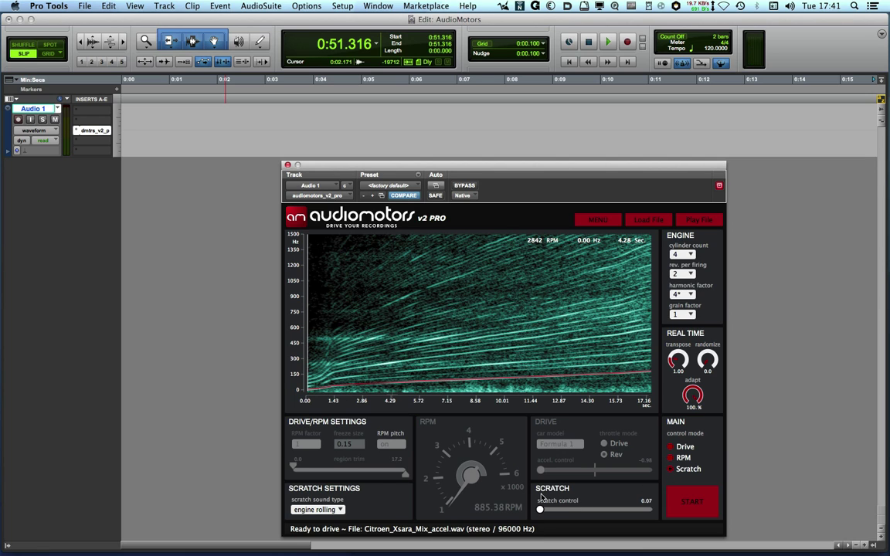
pyautogui.click(698, 511)
pyautogui.moveTo(539, 512); pyautogui.dragTo(554, 512)
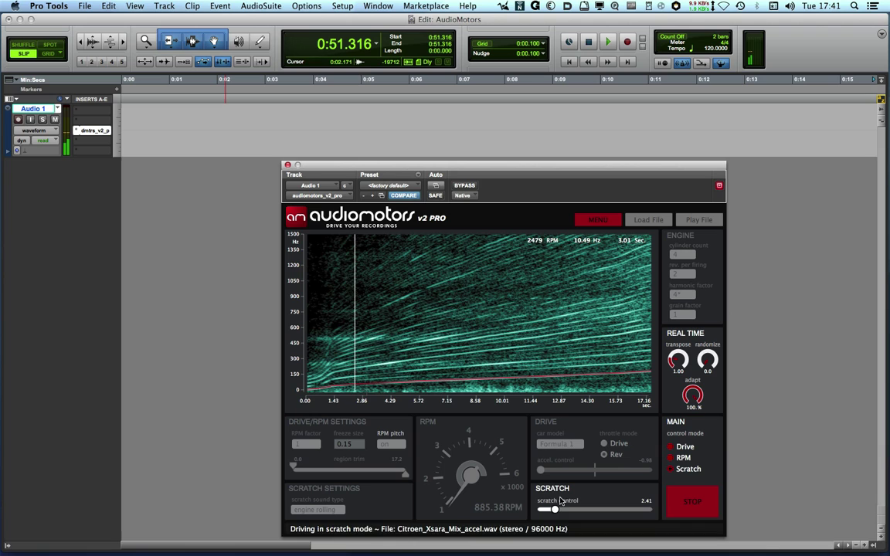
pyautogui.moveTo(555, 512)
pyautogui.mouseDown()
pyautogui.moveTo(607, 511)
pyautogui.moveTo(539, 511)
pyautogui.mouseUp()
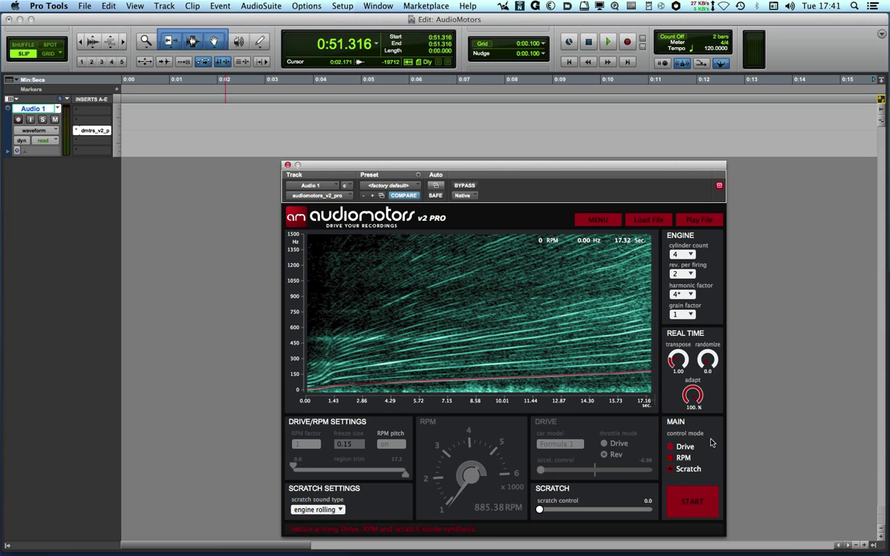
# Restart synthesis in RPM mode, rev up to about 4738 RPM, then back down to 968 RPM
pyautogui.click(672, 510)
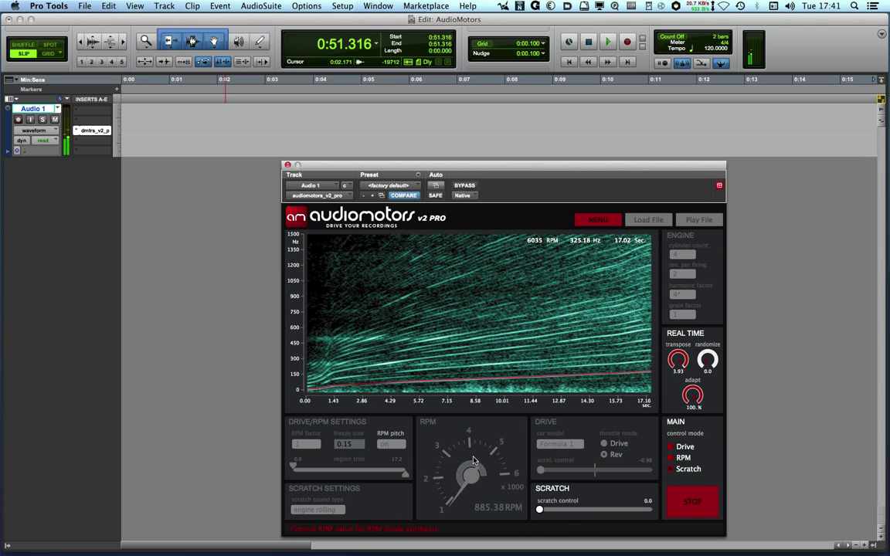
pyautogui.click(669, 458)
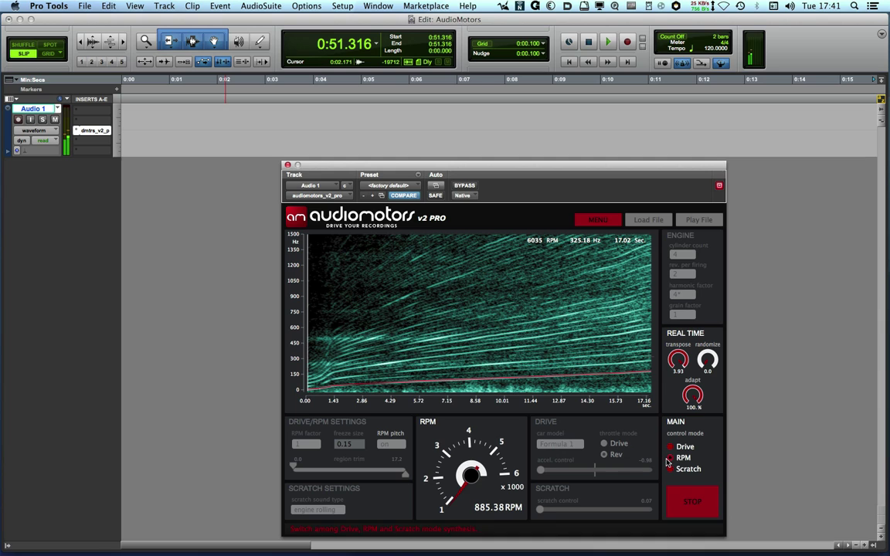
pyautogui.moveTo(458, 495); pyautogui.dragTo(484, 414)
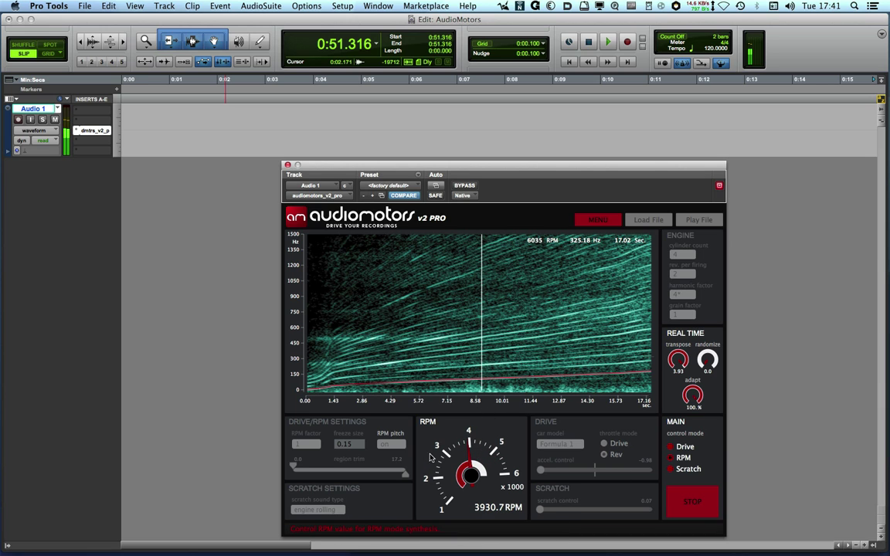
pyautogui.moveTo(467, 461); pyautogui.dragTo(451, 532)
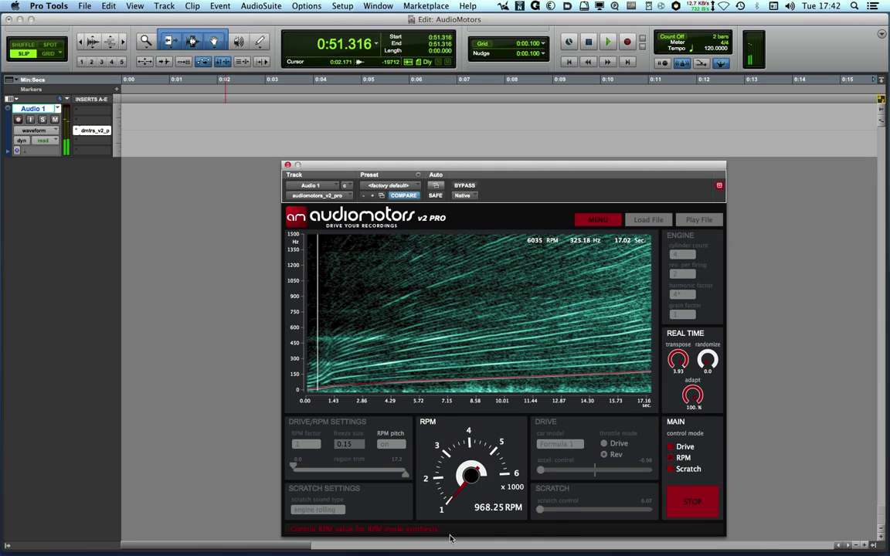
# Stop synthesis and check the rev. per firing options, leaving it at 2
pyautogui.click(683, 511)
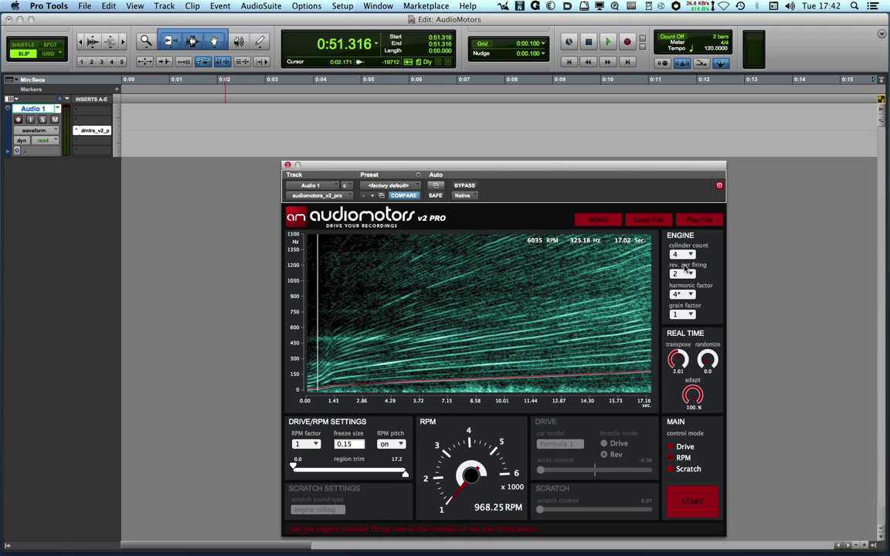
pyautogui.click(686, 268)
pyautogui.click(709, 257)
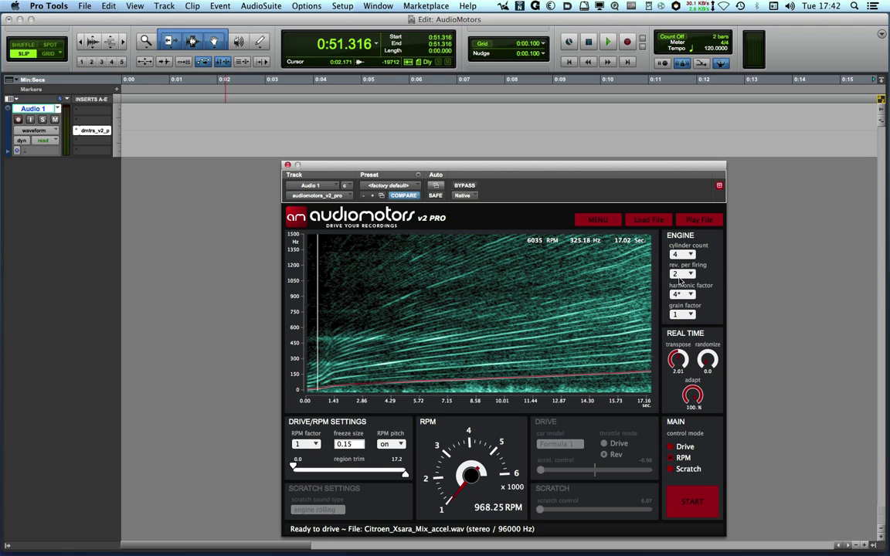
pyautogui.click(684, 276)
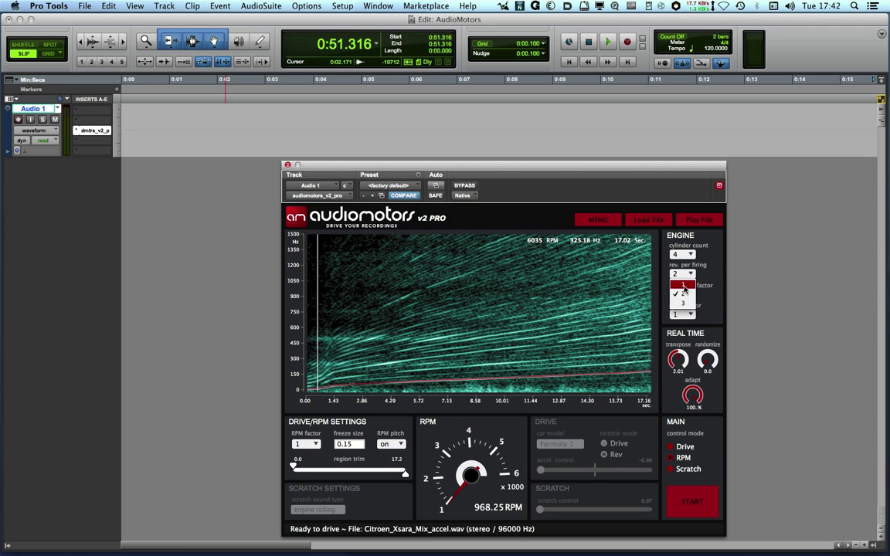
pyautogui.click(709, 279)
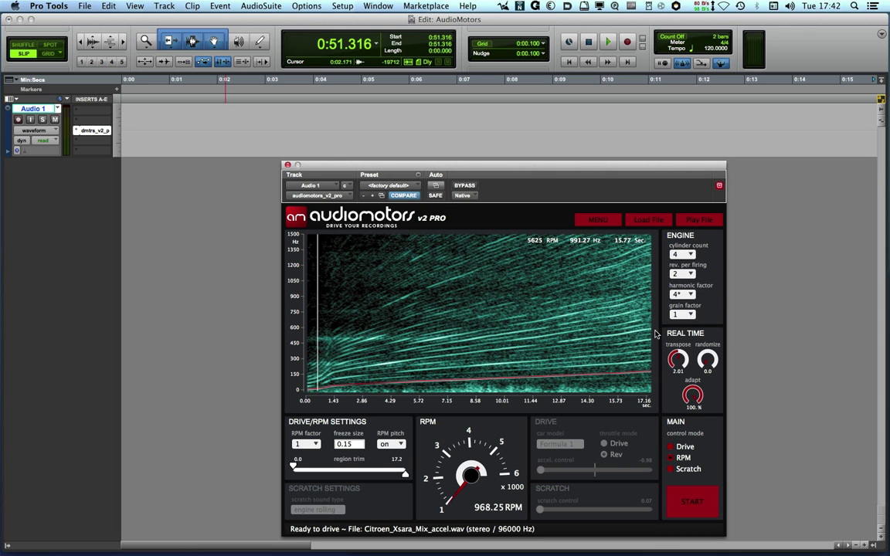
# Browse the Audi, Citroen, Peugeot and Suzuki_SV650 databank folders and select the last Suzuki sample
pyautogui.click(644, 220)
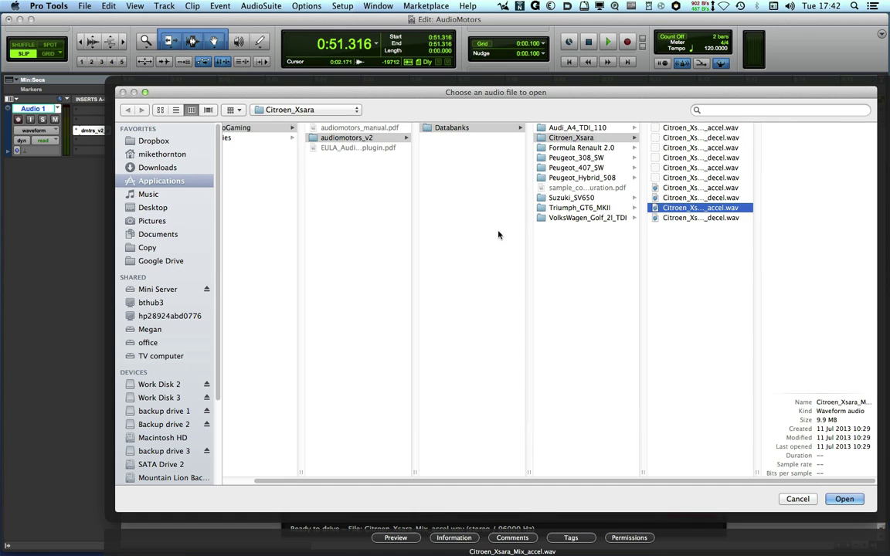
pyautogui.click(564, 128)
pyautogui.click(560, 138)
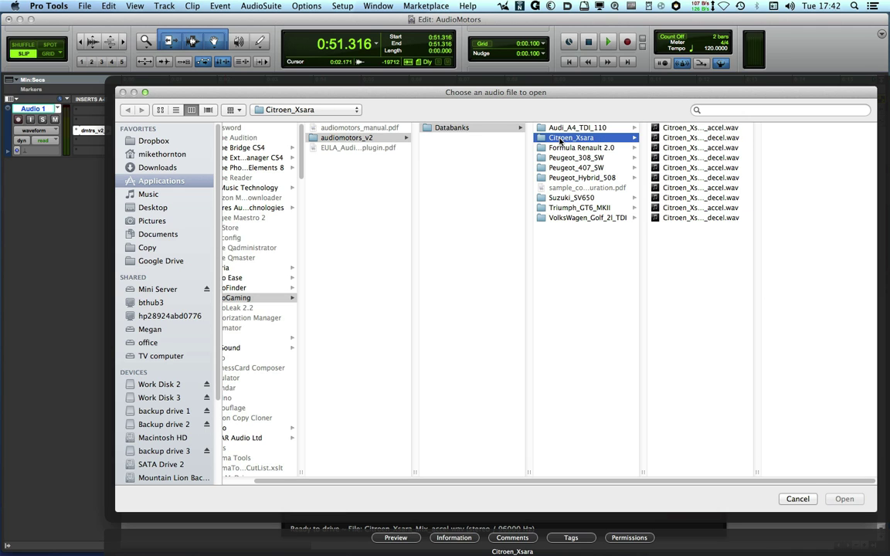
pyautogui.click(557, 158)
pyautogui.click(559, 168)
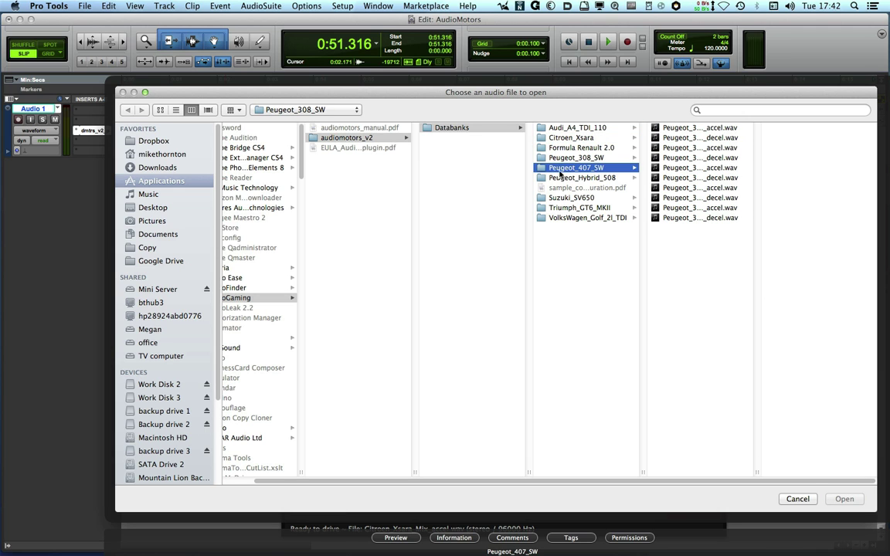
pyautogui.click(561, 178)
pyautogui.click(564, 199)
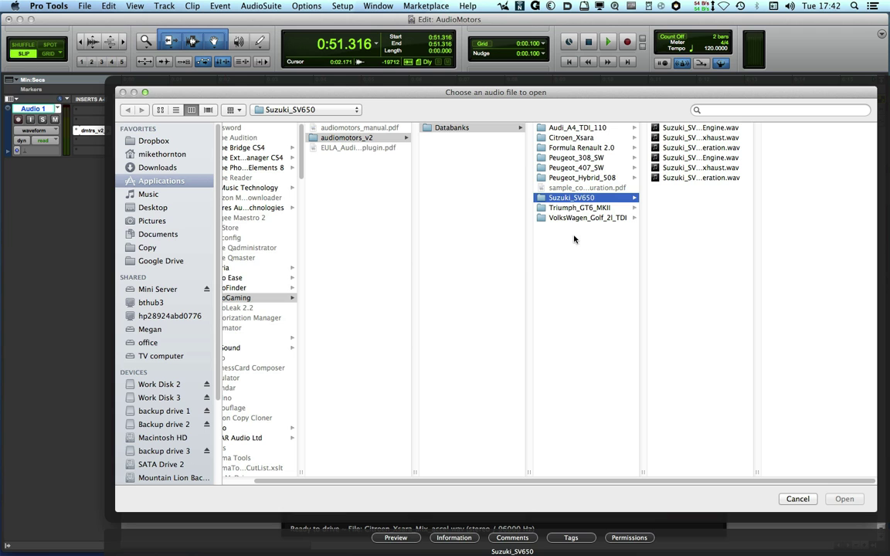
pyautogui.click(655, 178)
# Load the Suzuki sample, rev it past 6000 RPM in RPM mode, then stop
pyautogui.click(844, 499)
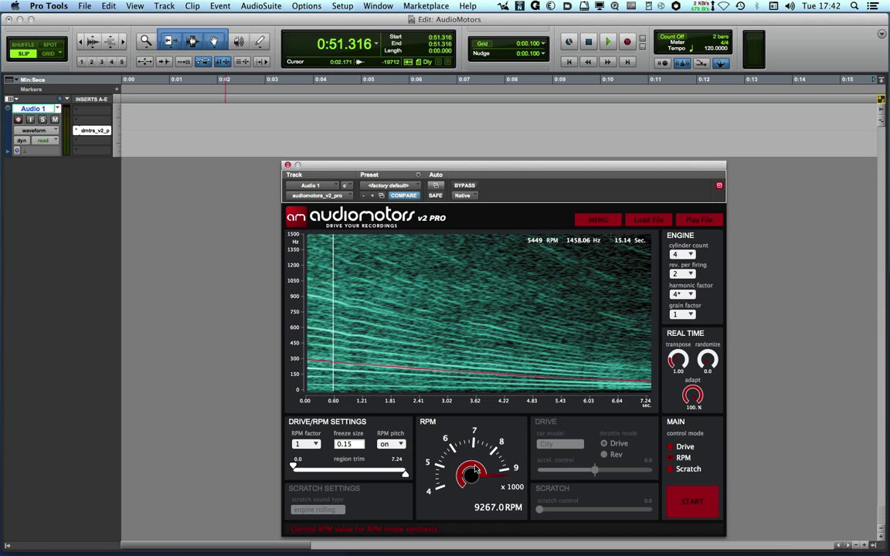
pyautogui.moveTo(469, 475); pyautogui.dragTo(447, 511)
pyautogui.click(674, 506)
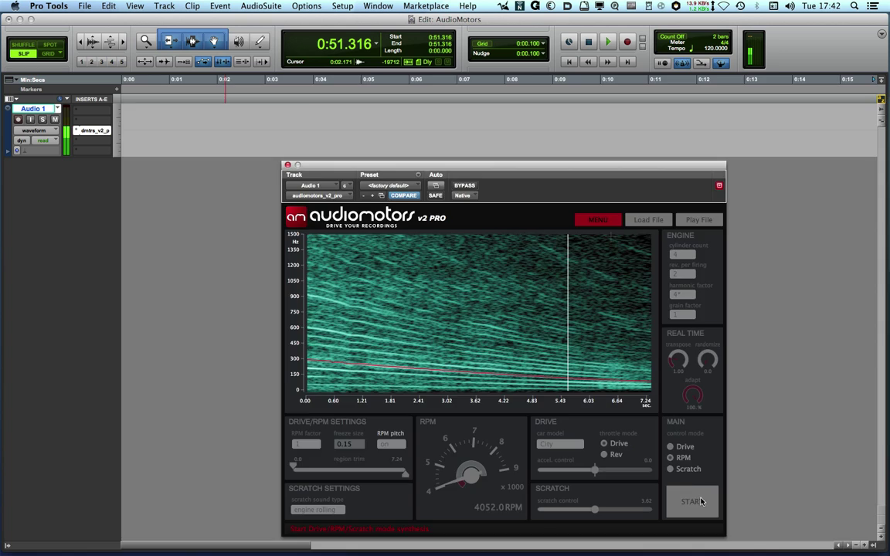
# Load the Formula_renault_2_0_master_accel.wav databank sample into AudioMotors
pyautogui.click(648, 220)
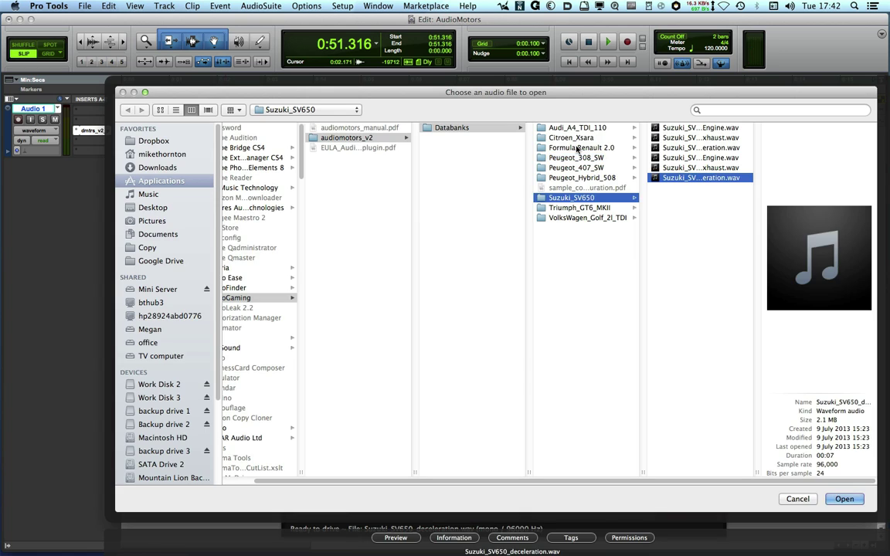
pyautogui.doubleClick(760, 471)
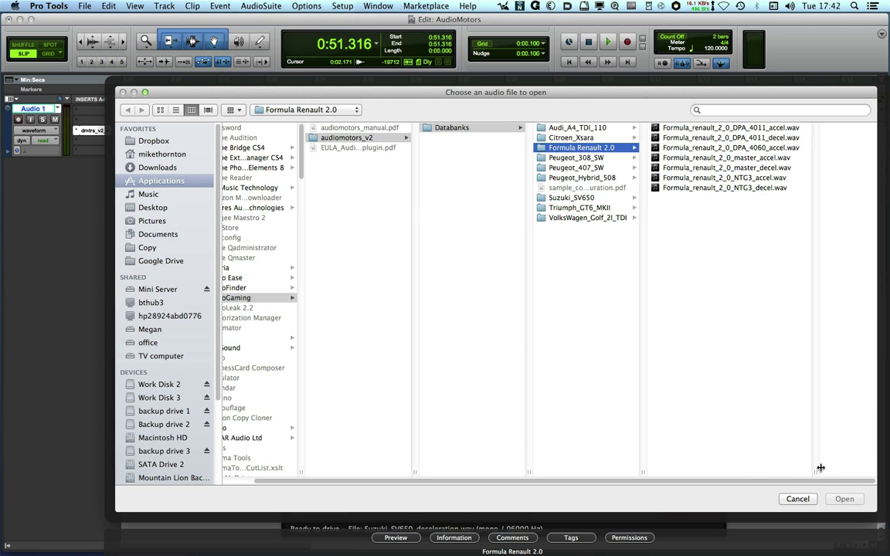
pyautogui.click(734, 158)
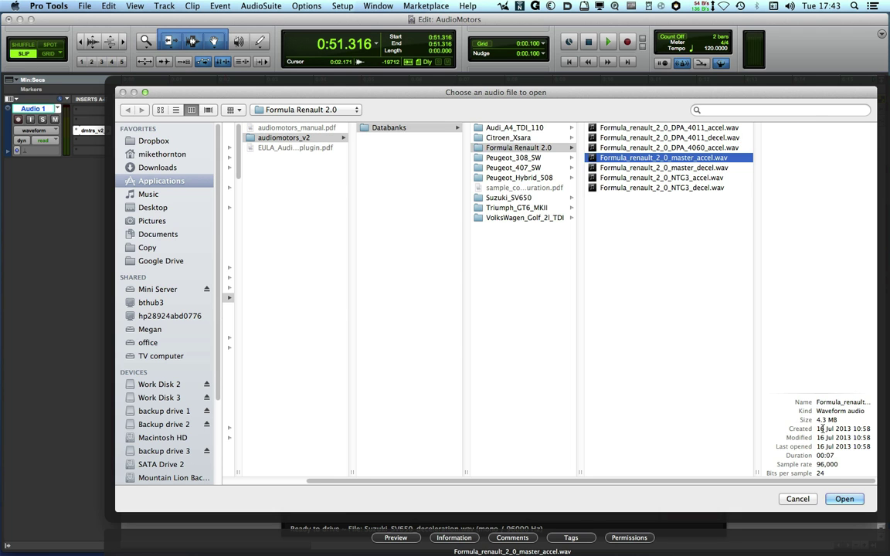
pyautogui.click(844, 499)
# Start the engine, rev it up past 7300 RPM in RPM mode, then stop it
pyautogui.click(680, 502)
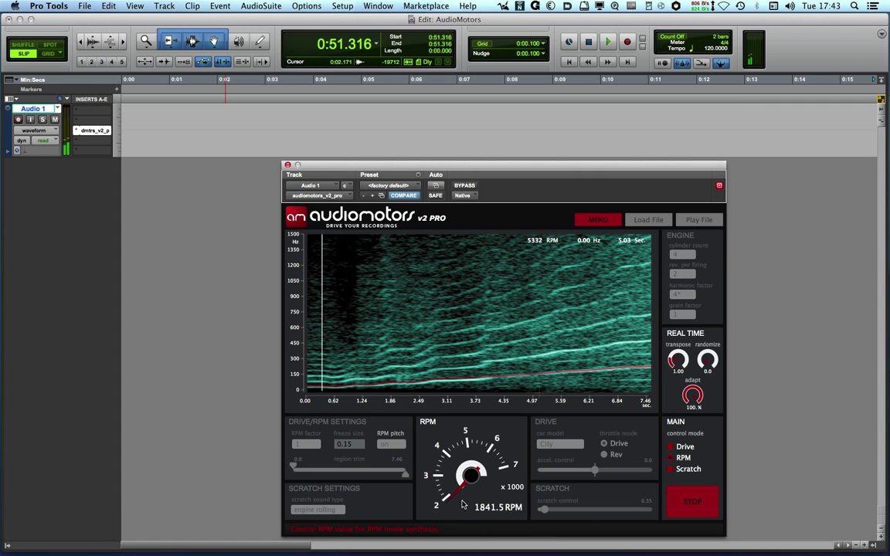
pyautogui.moveTo(466, 488); pyautogui.dragTo(446, 487)
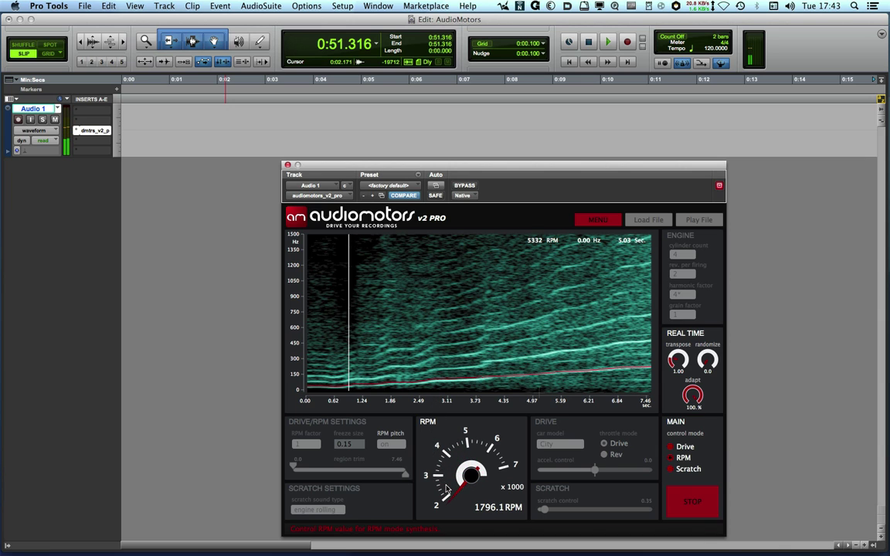
pyautogui.click(692, 504)
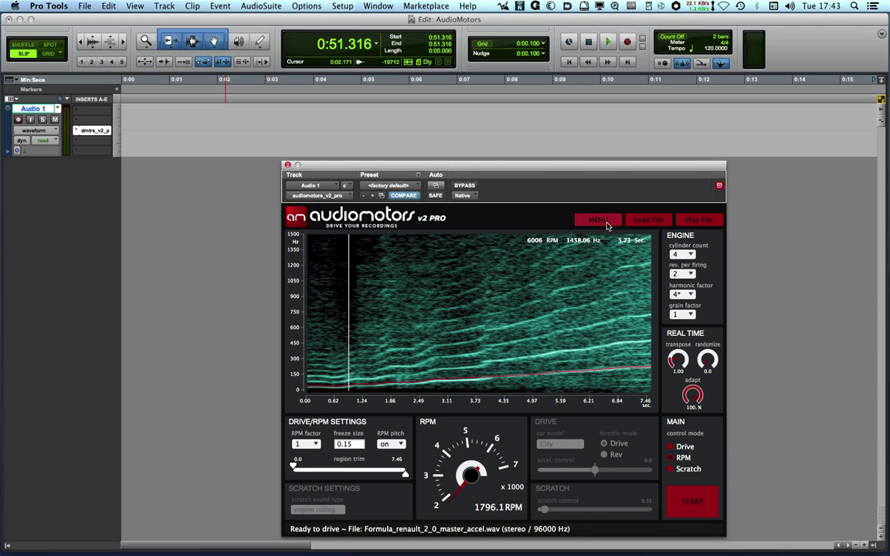
# Load truck.wav from Work Disk 3 > AudioMotors > Audio Files and rev it toward 5500 RPM
pyautogui.click(647, 220)
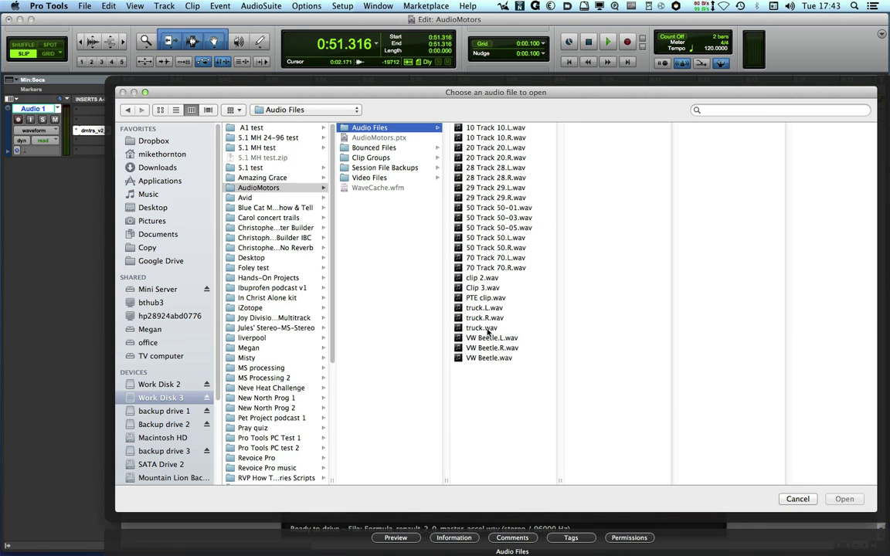
pyautogui.click(488, 329)
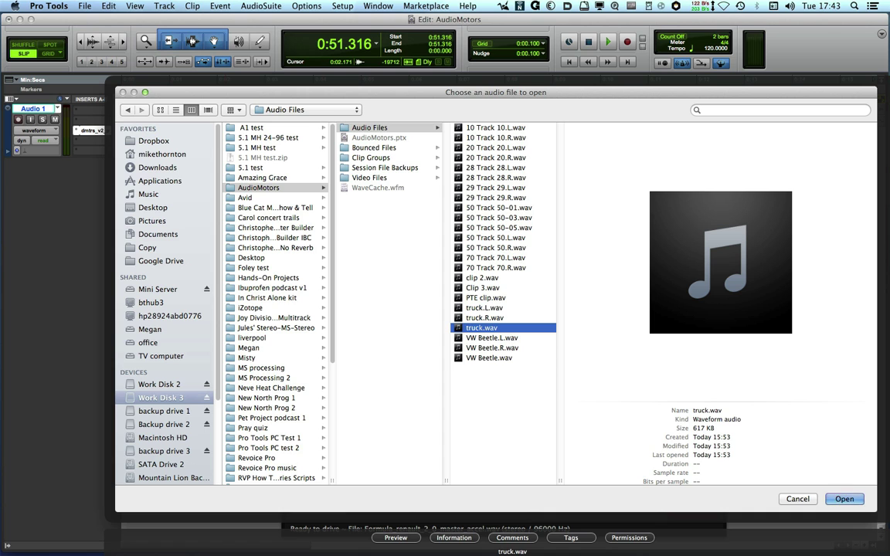
pyautogui.click(843, 498)
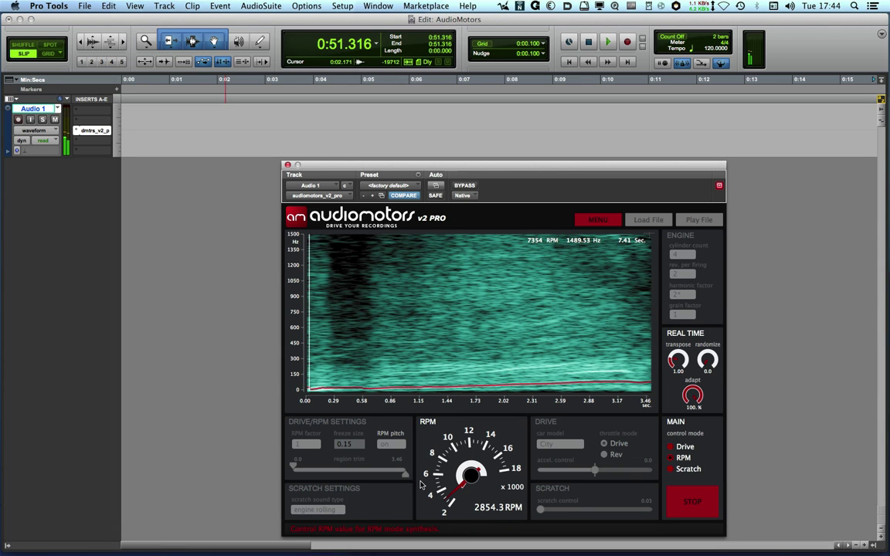
pyautogui.moveTo(464, 483)
pyautogui.mouseDown()
pyautogui.moveTo(455, 460)
pyautogui.moveTo(456, 485)
pyautogui.mouseUp()
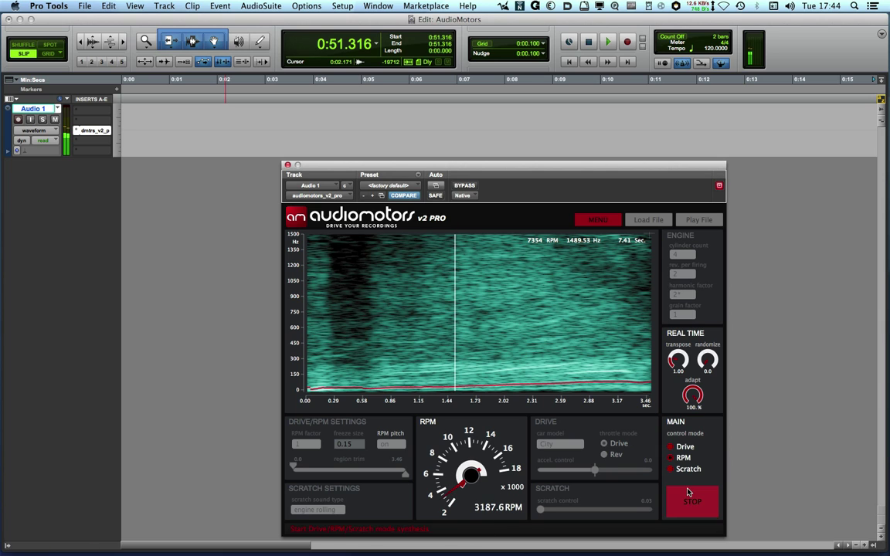
# Stop the engine, trim the truck region to 0.77–3.12 s, restart and adjust the revs
pyautogui.press('space')
pyautogui.moveTo(294, 469); pyautogui.dragTo(317, 470)
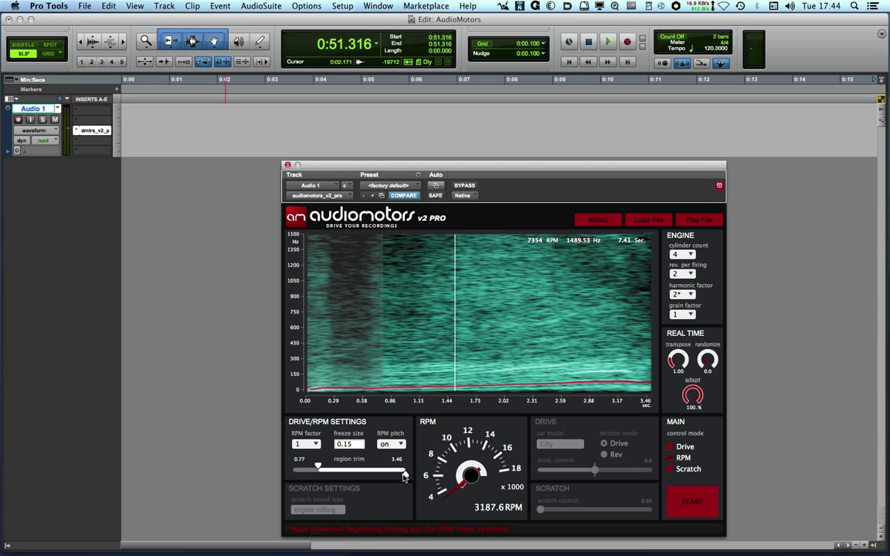
pyautogui.moveTo(404, 473); pyautogui.dragTo(394, 472)
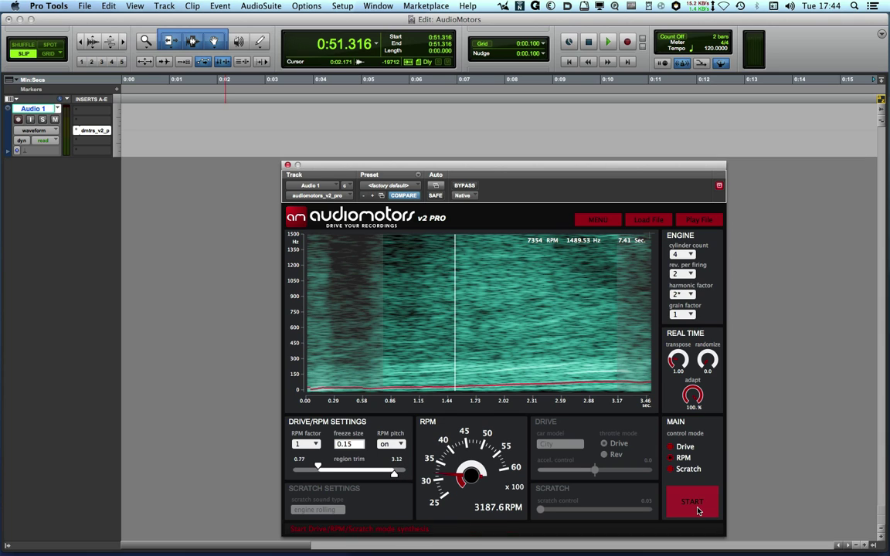
pyautogui.press('space')
pyautogui.moveTo(465, 480); pyautogui.dragTo(480, 394)
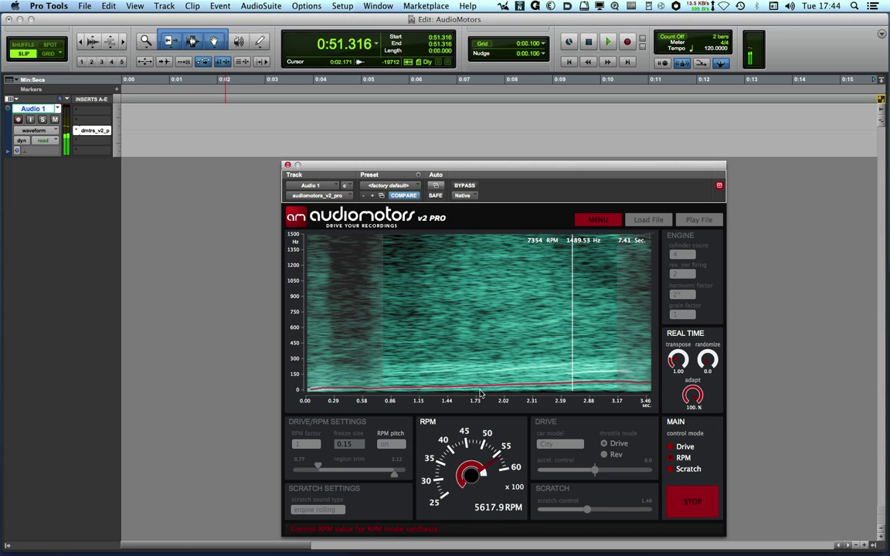
# Load VW Beetle.wav and play the original recording once, then stop playback
pyautogui.click(683, 498)
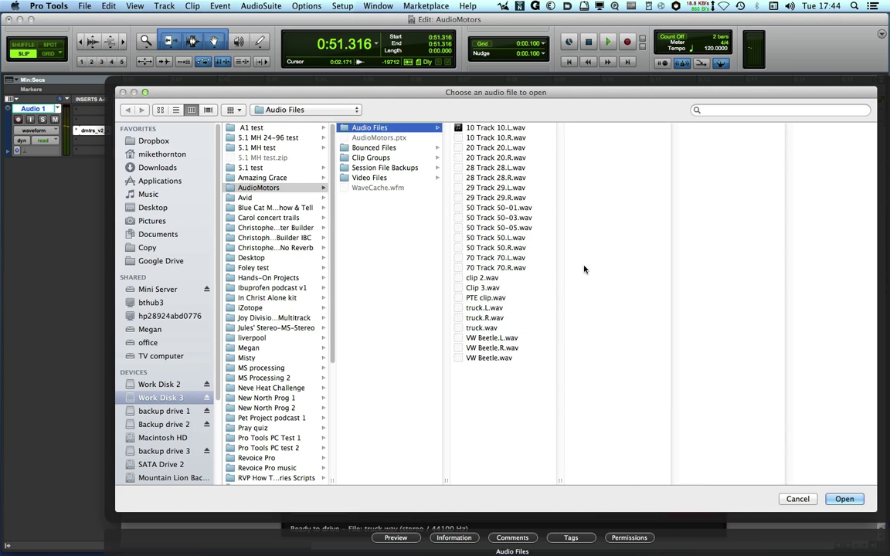
pyautogui.click(494, 358)
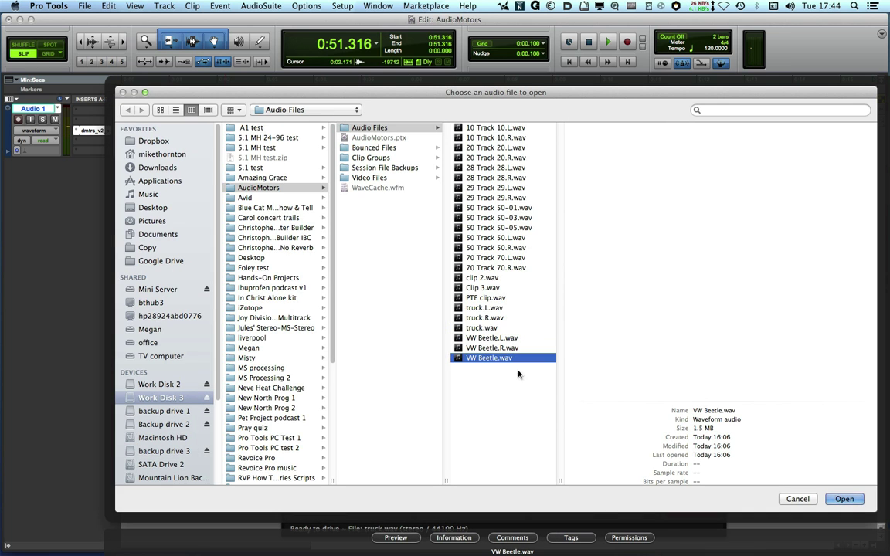
pyautogui.click(843, 499)
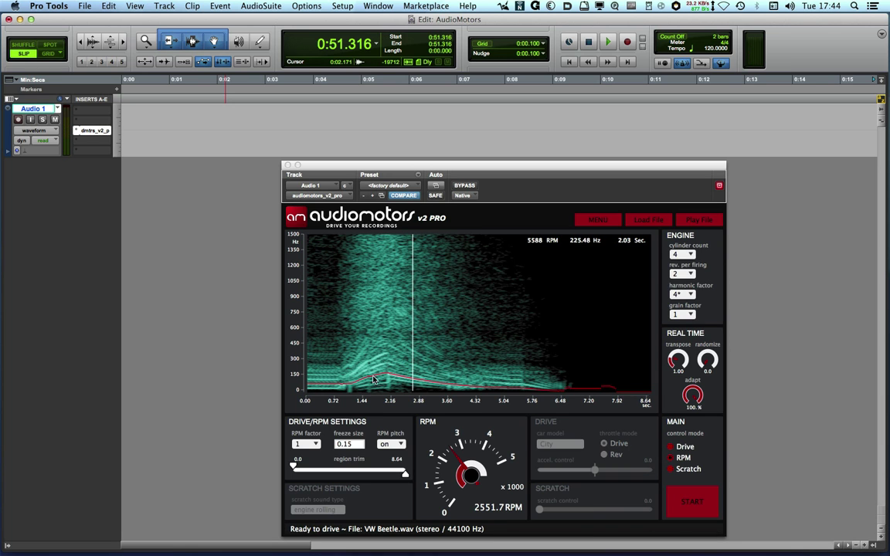
pyautogui.click(700, 221)
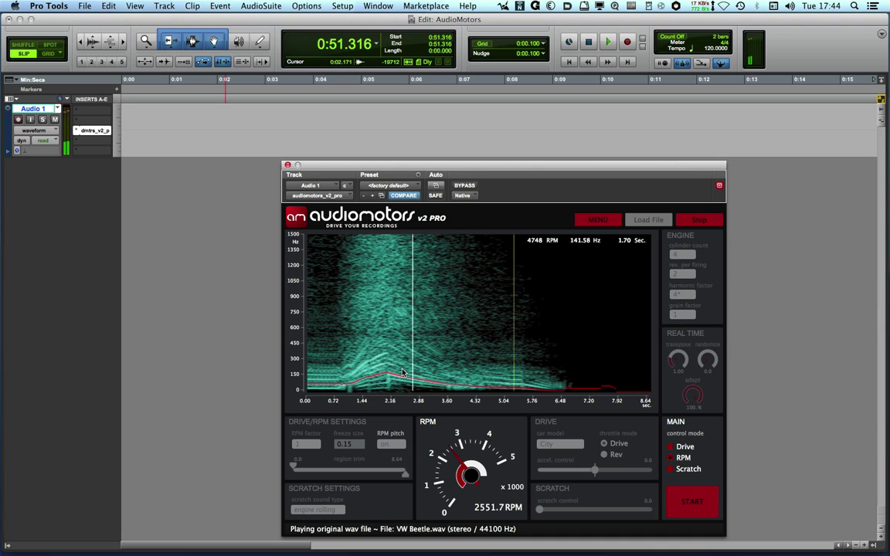
pyautogui.click(698, 220)
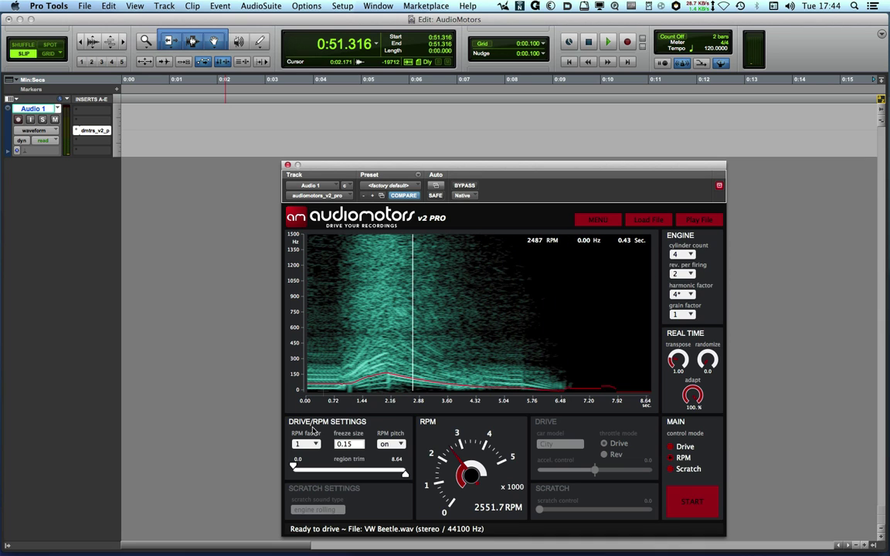
# Trim the VW Beetle region to 2.18–5.77 s, run the engine down to about 1200 RPM, then stop
pyautogui.moveTo(292, 468); pyautogui.dragTo(321, 468)
pyautogui.moveTo(405, 474); pyautogui.dragTo(368, 478)
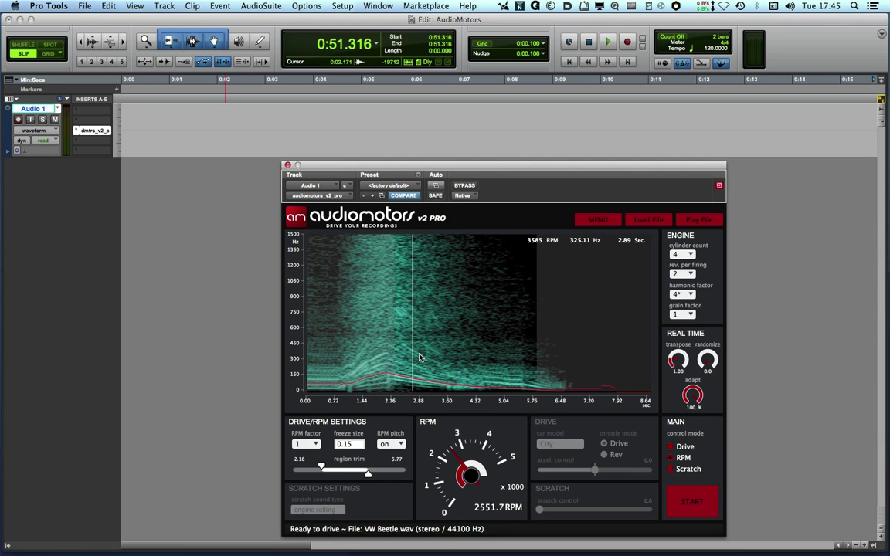
pyautogui.click(674, 513)
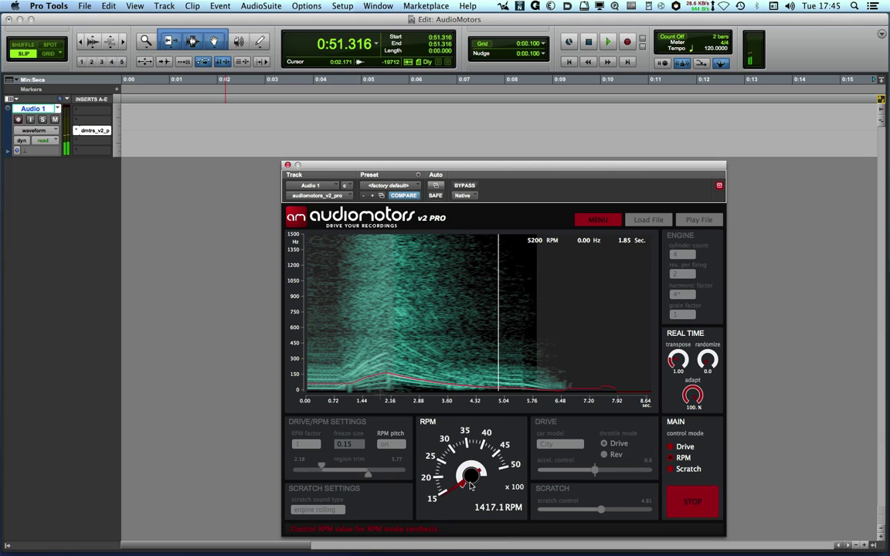
pyautogui.moveTo(457, 491)
pyautogui.mouseDown()
pyautogui.moveTo(463, 438)
pyautogui.moveTo(496, 398)
pyautogui.moveTo(475, 459)
pyautogui.moveTo(466, 400)
pyautogui.moveTo(465, 448)
pyautogui.moveTo(464, 388)
pyautogui.moveTo(462, 429)
pyautogui.moveTo(461, 399)
pyautogui.moveTo(447, 457)
pyautogui.moveTo(451, 498)
pyautogui.mouseUp()
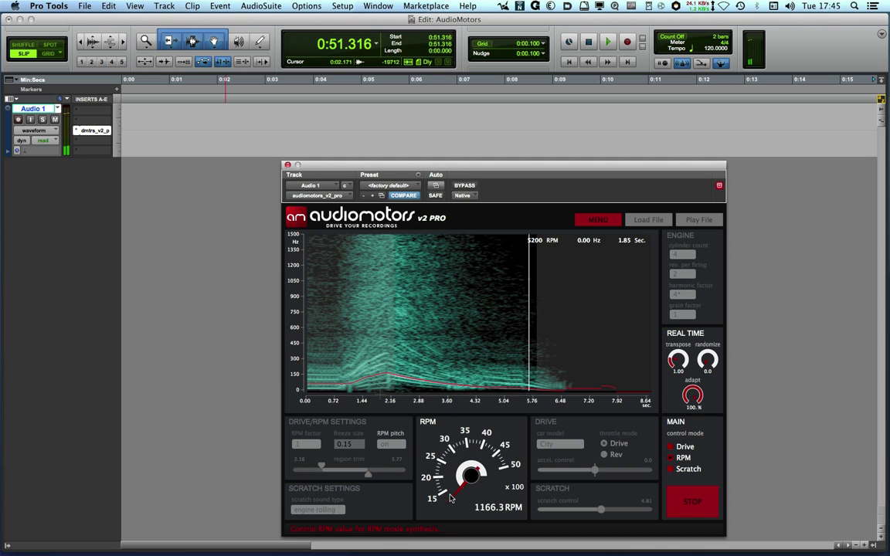
pyautogui.click(691, 502)
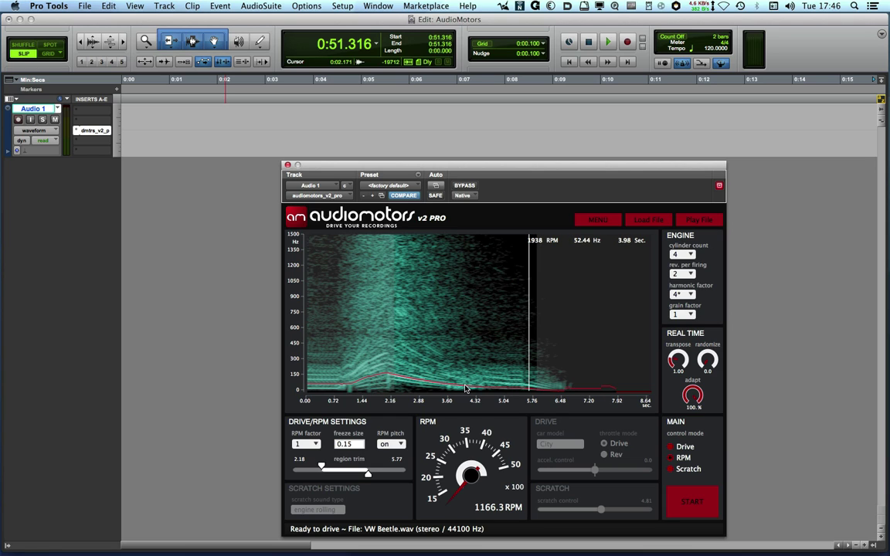
# Load Clip 3.wav, start the engine and rev it to about 1500–1700 RPM
pyautogui.click(647, 220)
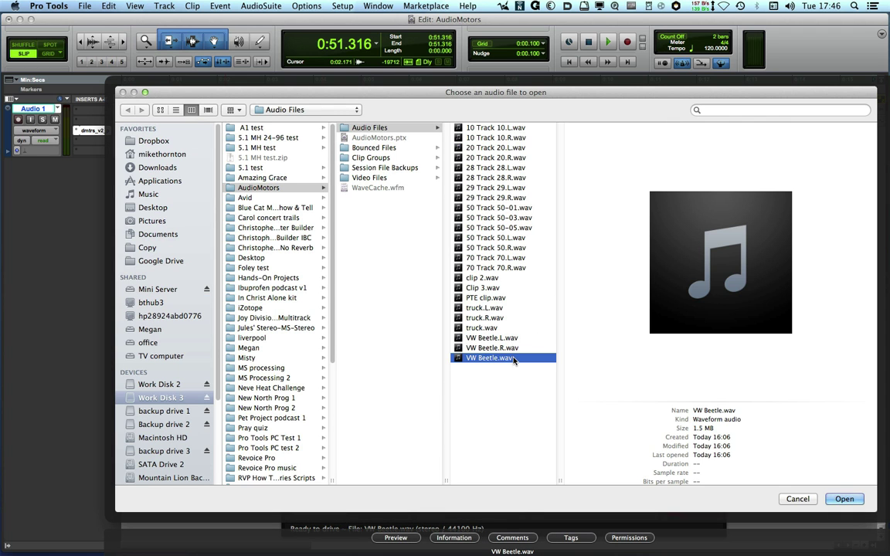
pyautogui.click(483, 288)
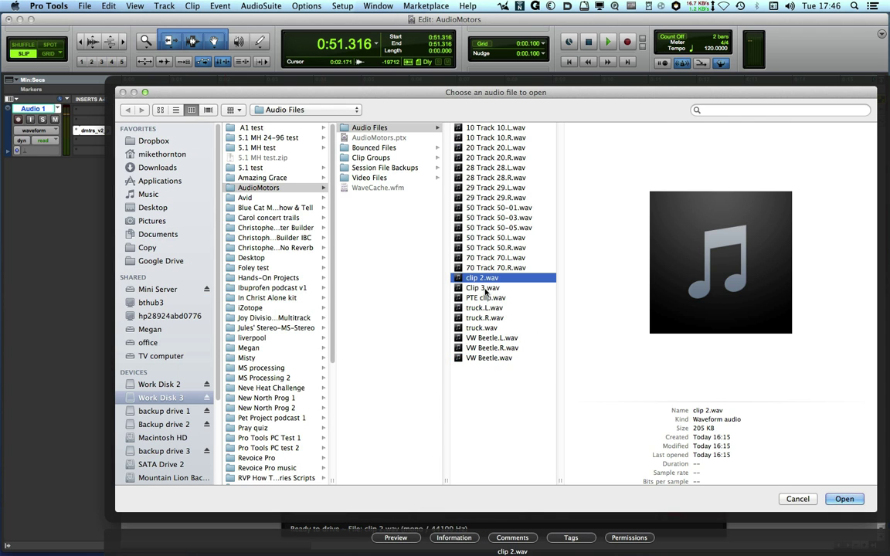
pyautogui.click(844, 499)
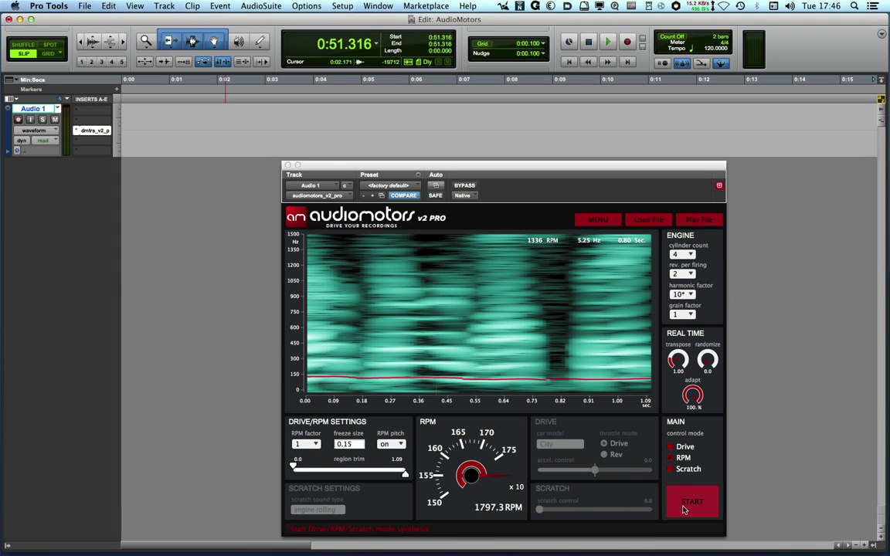
pyautogui.click(683, 506)
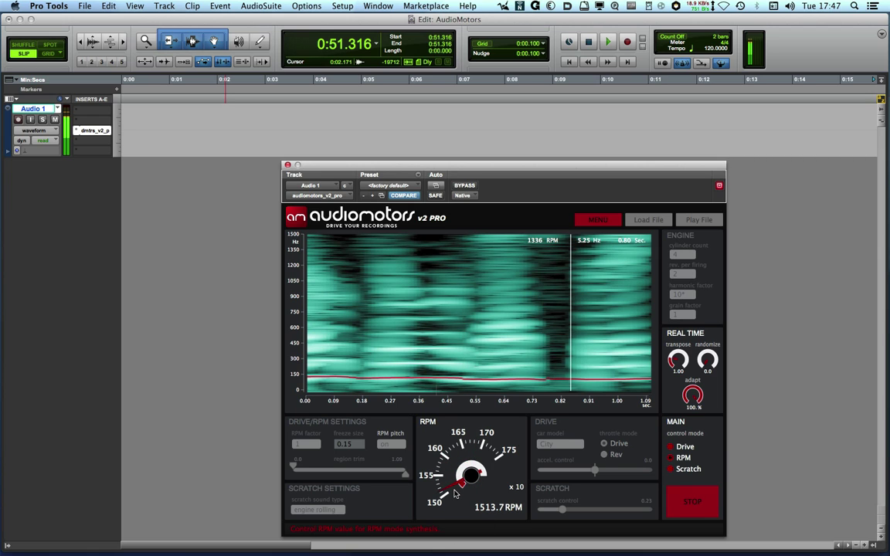
pyautogui.moveTo(455, 490)
pyautogui.mouseDown()
pyautogui.moveTo(456, 402)
pyautogui.moveTo(447, 488)
pyautogui.mouseUp()
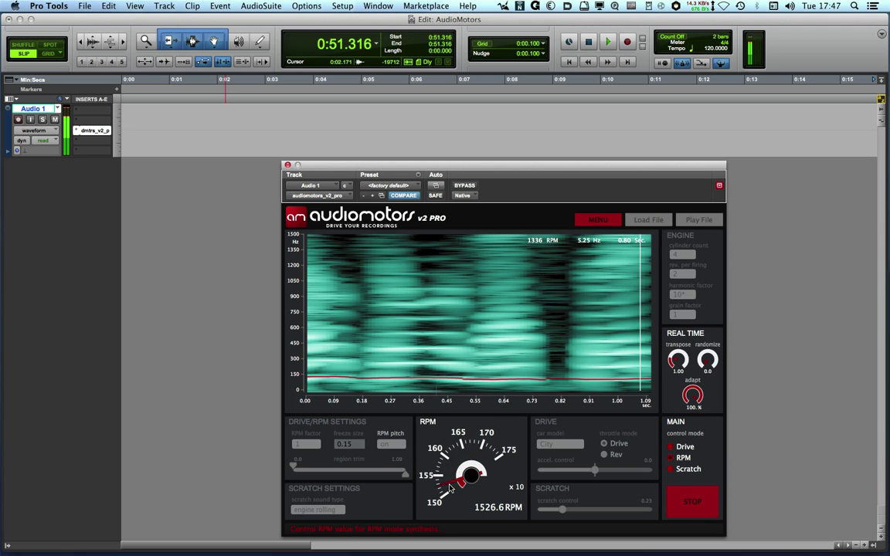
# Halt engine synthesis on Clip 3.wav at 1526.6 RPM with STOP
pyautogui.click(687, 502)
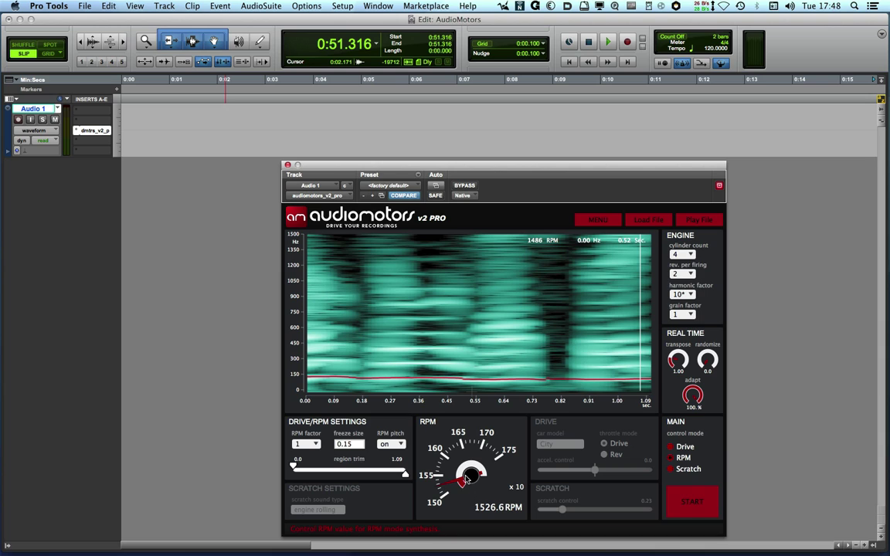
# Vary the revs around 1550 RPM and start the engine on the VW Beetle sample at transpose 2.15
pyautogui.moveTo(467, 480); pyautogui.dragTo(473, 438)
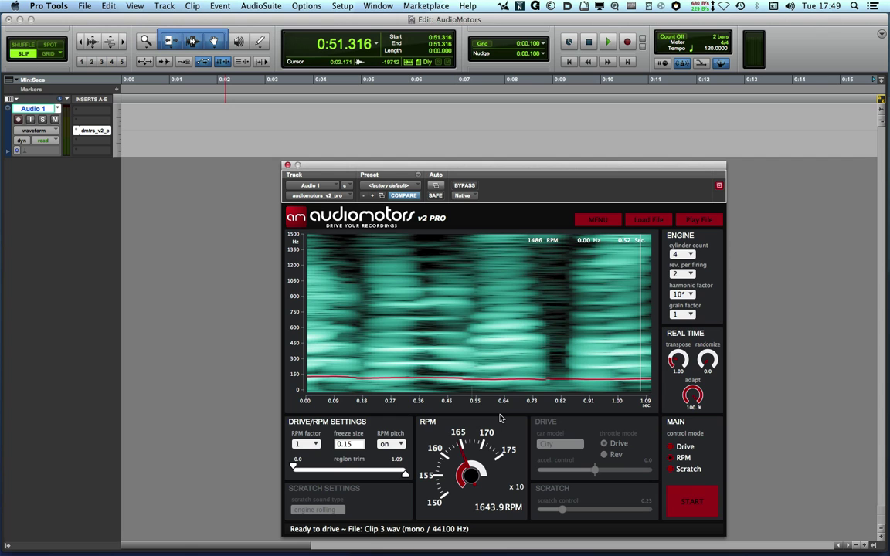
pyautogui.press('space')
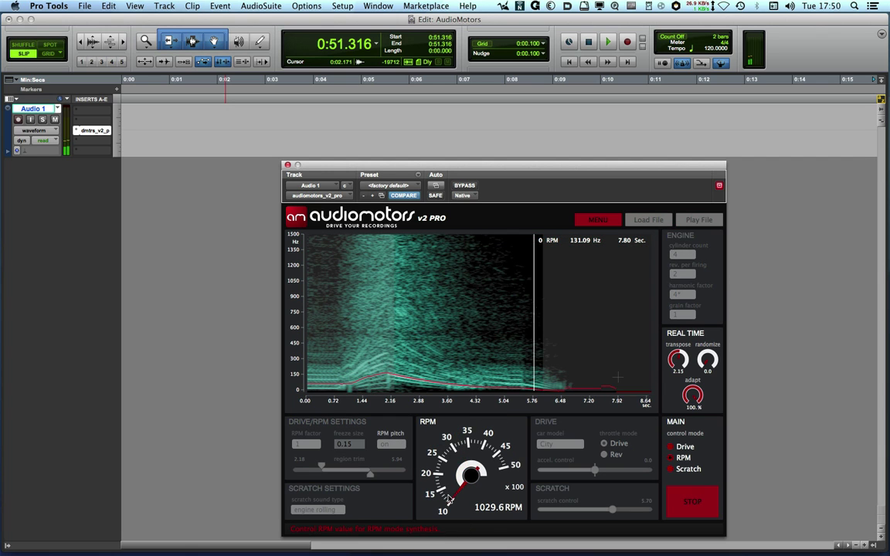